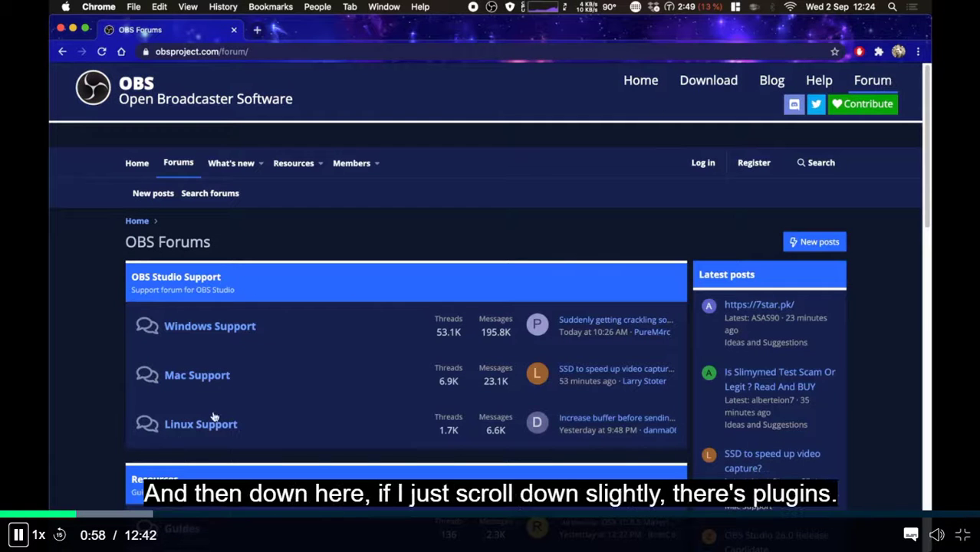
# - Go to Resources > Plugins > OBS Studio Plugins on the OBS Forums and browse the thread list
pyautogui.scroll(-3, 235, 375)
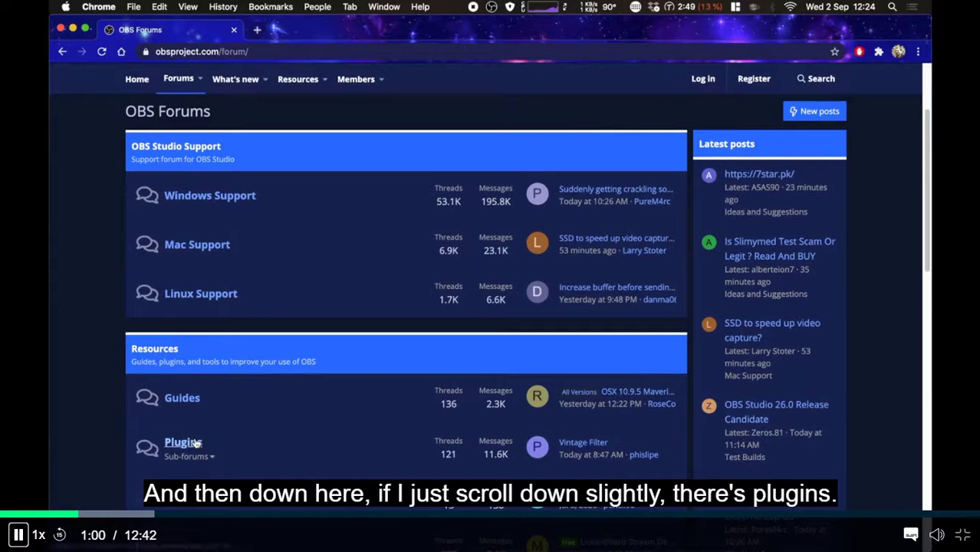
pyautogui.click(184, 443)
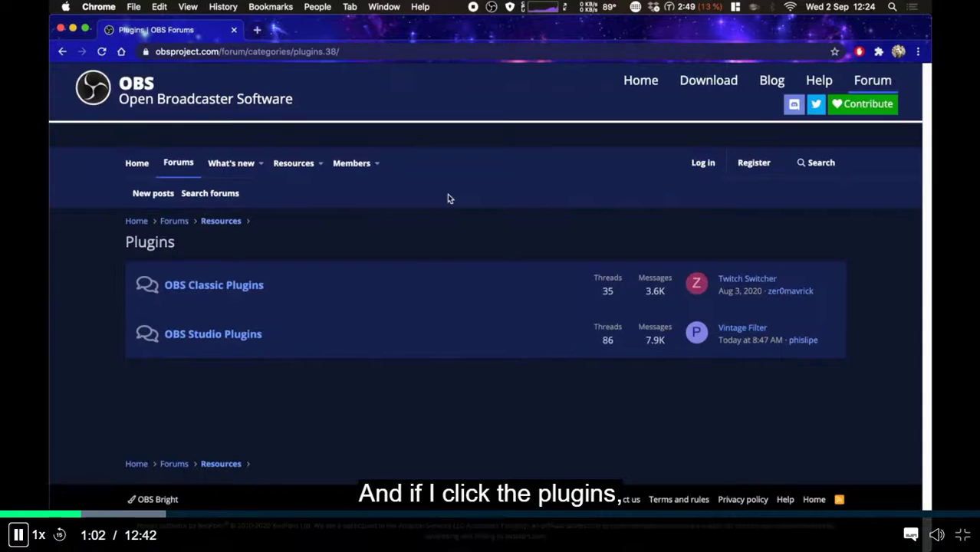
pyautogui.click(222, 335)
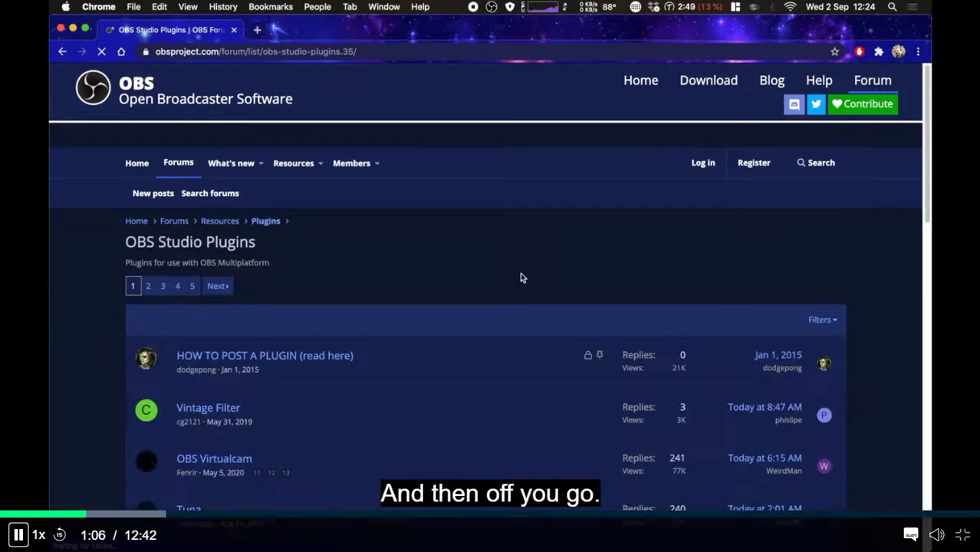
pyautogui.scroll(-5, 450, 406)
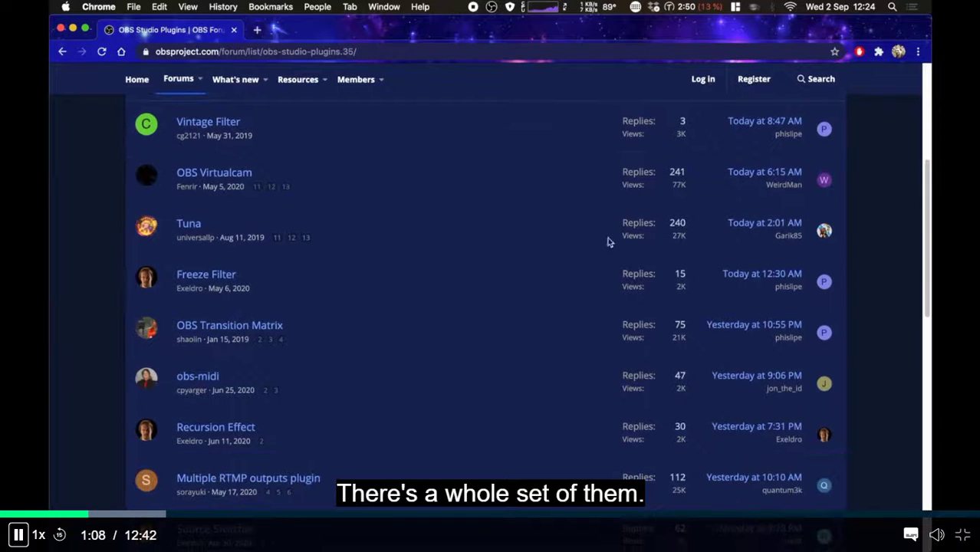
pyautogui.scroll(3, 494, 434)
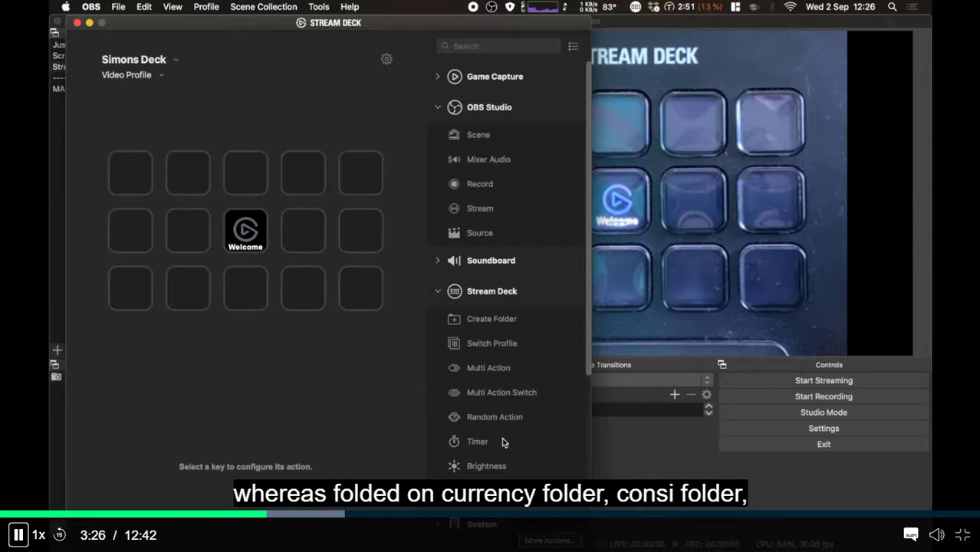
pyautogui.moveTo(494, 332); pyautogui.dragTo(305, 177)
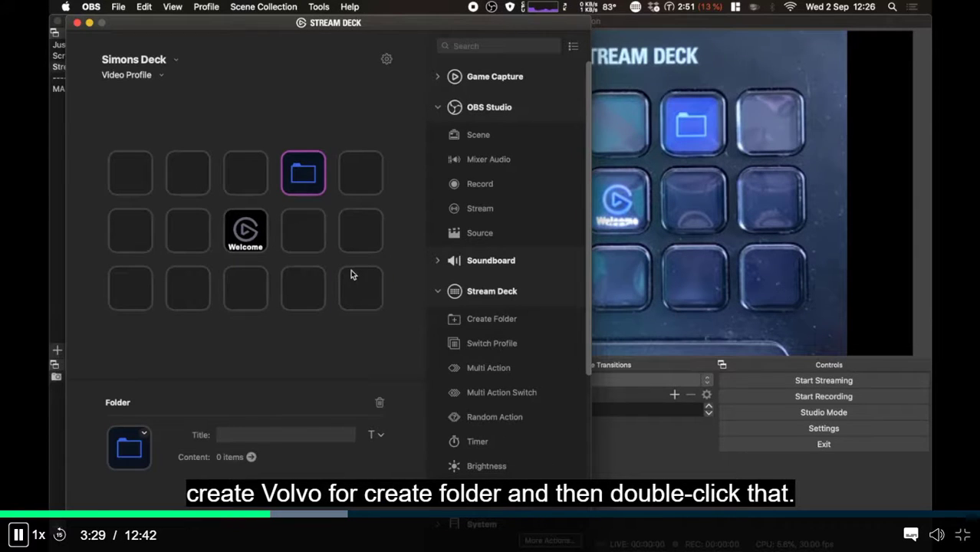
pyautogui.doubleClick(310, 190)
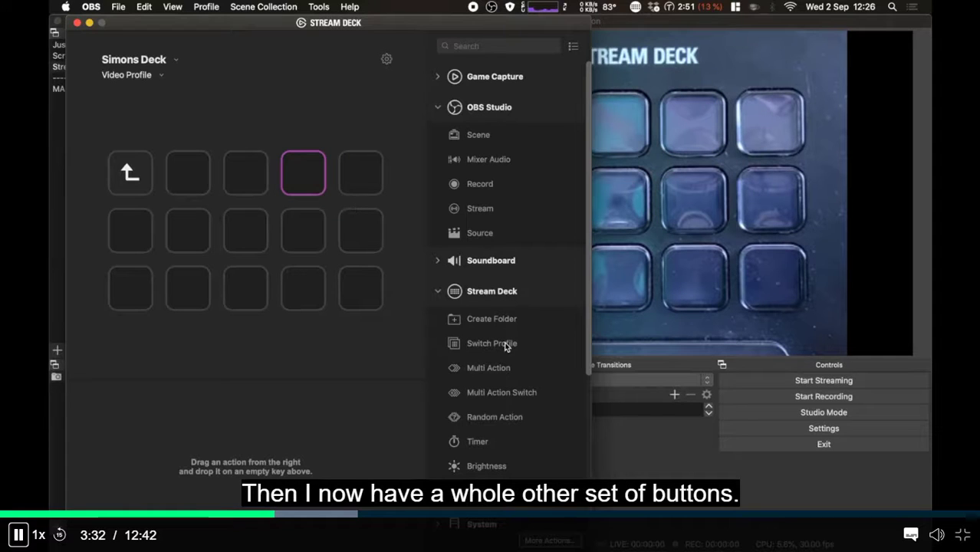
pyautogui.moveTo(513, 319); pyautogui.dragTo(303, 179)
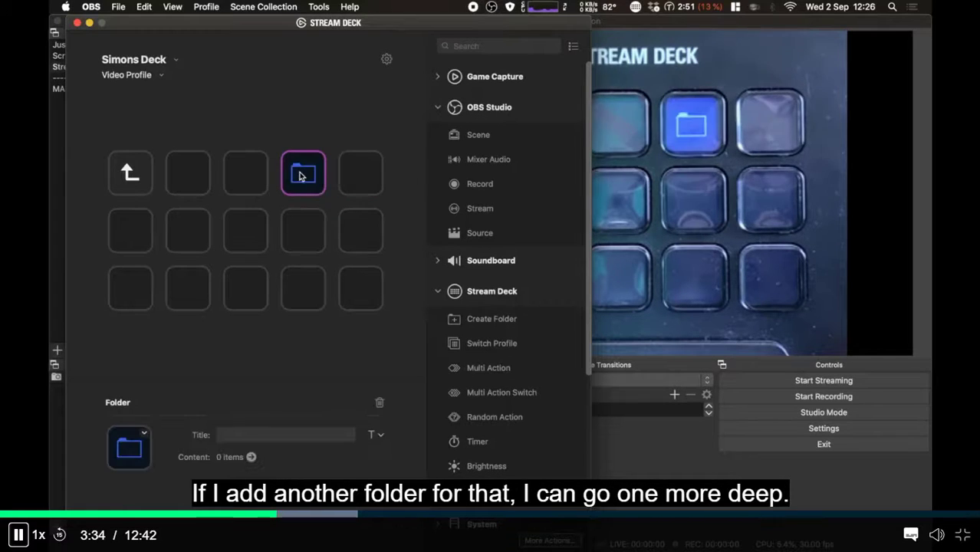
pyautogui.doubleClick(294, 189)
pyautogui.doubleClick(132, 177)
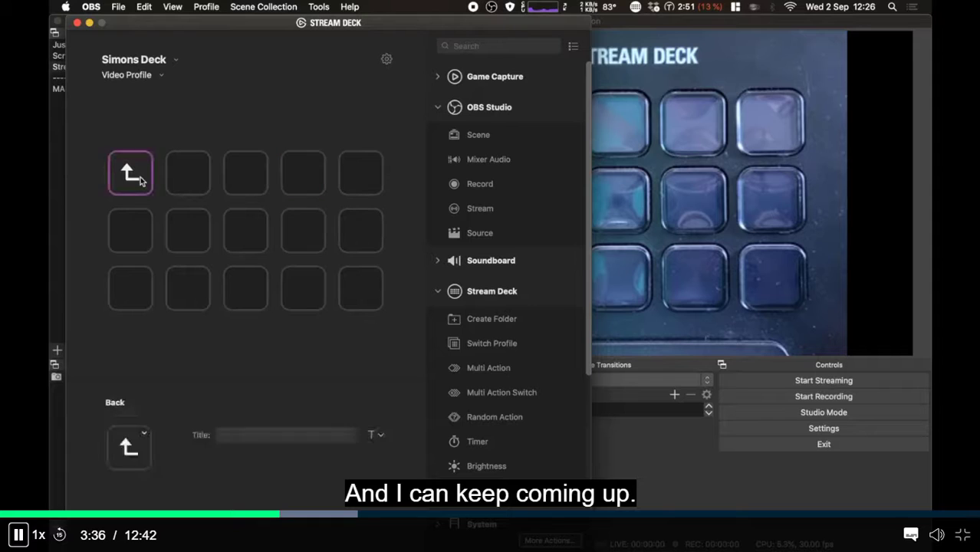
pyautogui.doubleClick(138, 180)
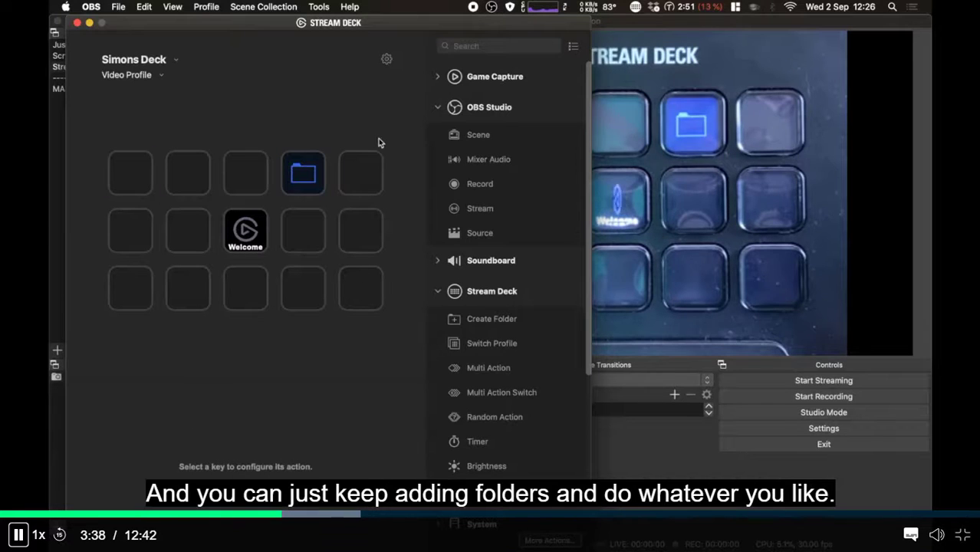
pyautogui.click(305, 175)
pyautogui.rightClick(305, 176)
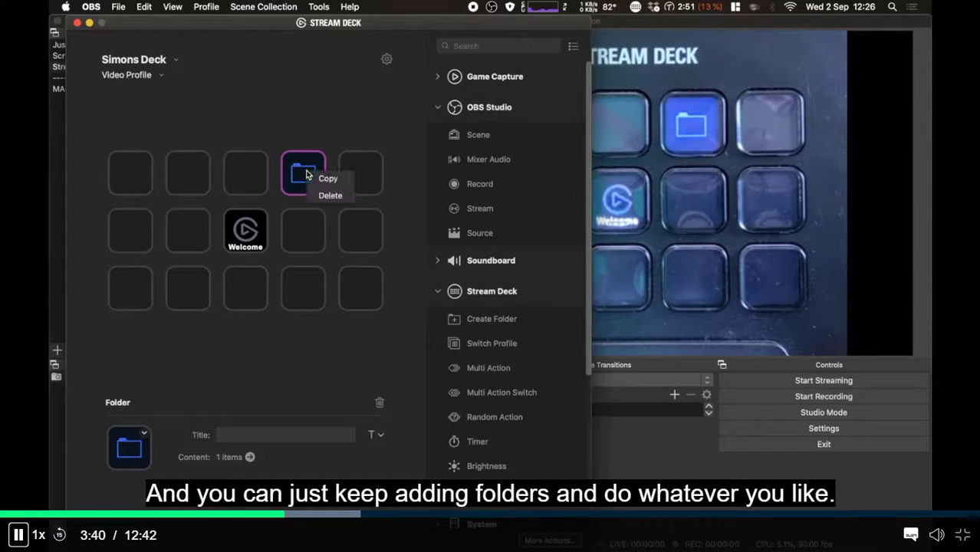
pyautogui.click(326, 196)
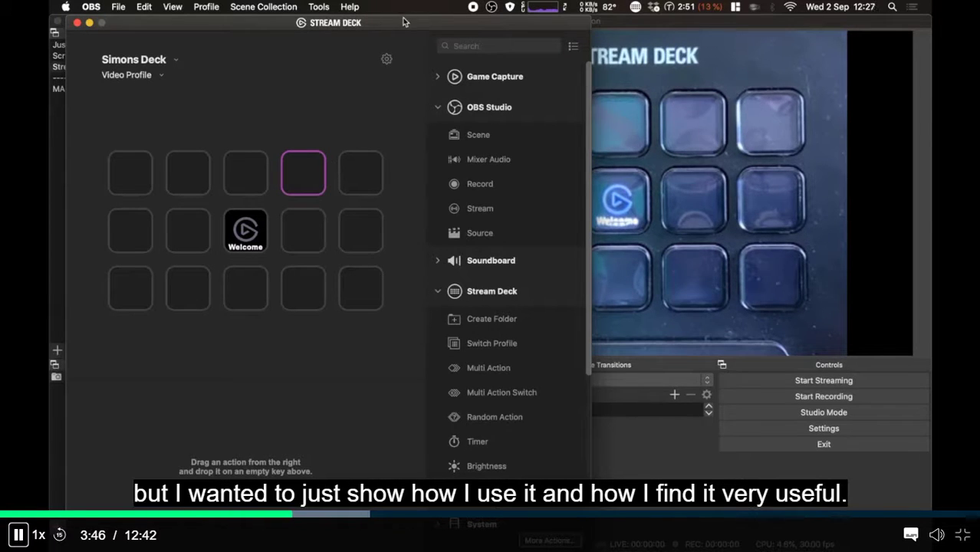
# - Move the Welcome key to the end of the middle row, then delete it
pyautogui.moveTo(404, 22); pyautogui.dragTo(388, 21)
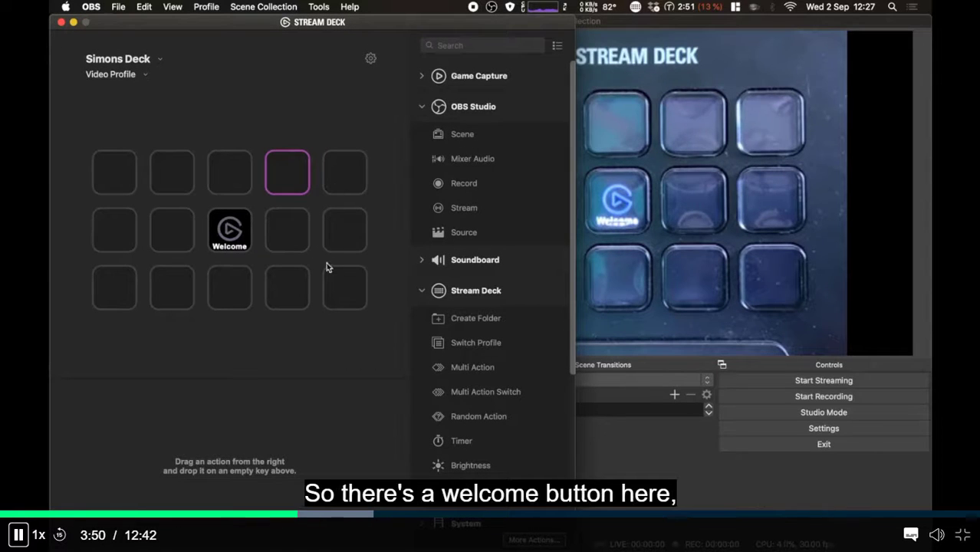
pyautogui.click(244, 240)
pyautogui.moveTo(246, 243); pyautogui.dragTo(345, 230)
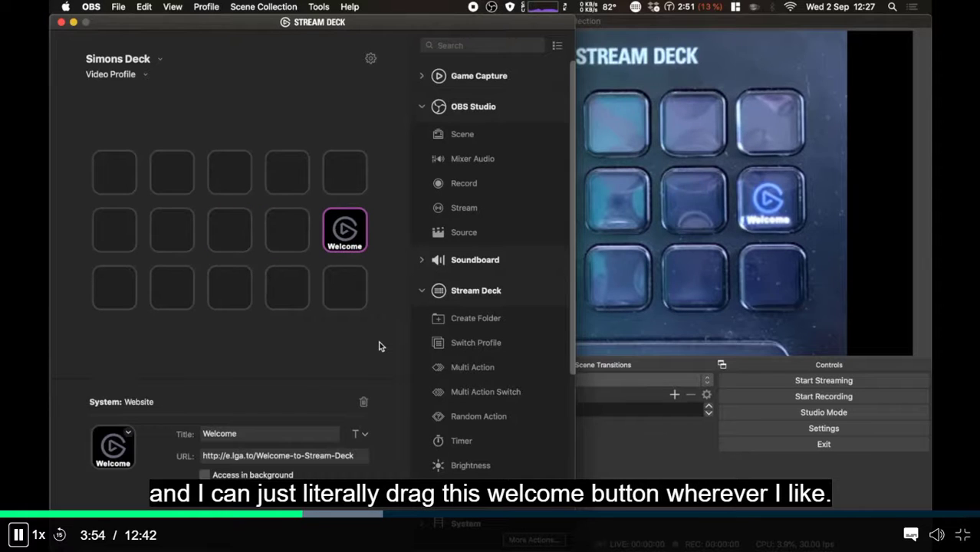
pyautogui.rightClick(331, 228)
pyautogui.click(349, 254)
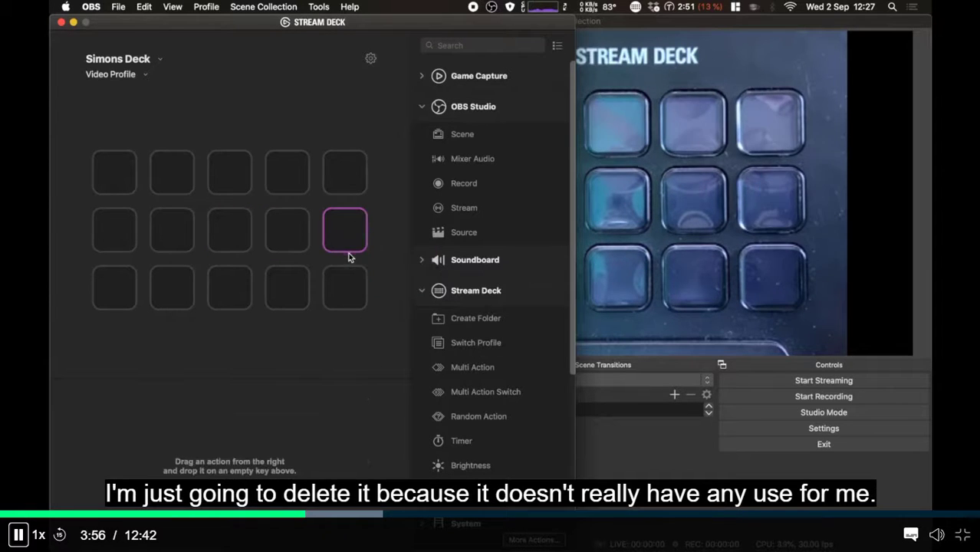
pyautogui.click(319, 77)
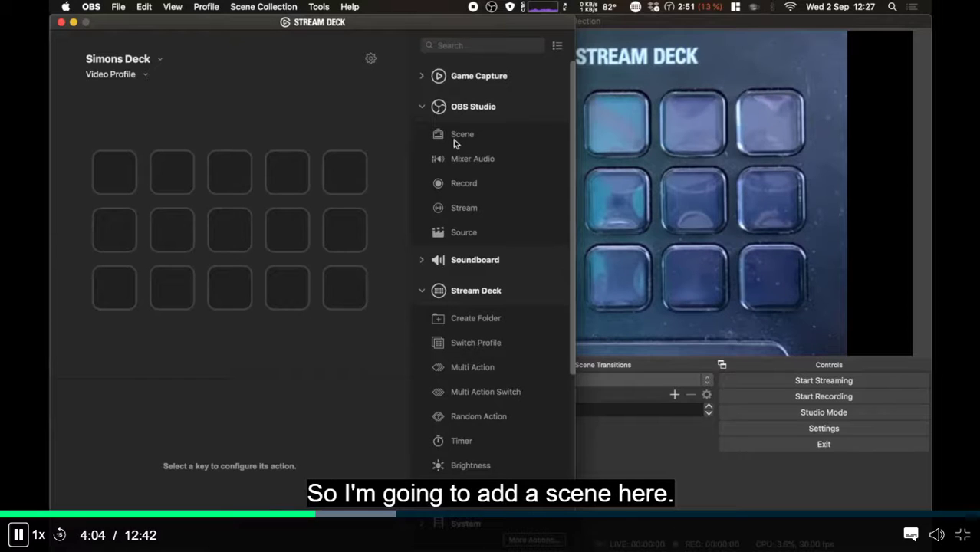
# - Add an OBS Scene action to the top-right key using First Collection
pyautogui.moveTo(454, 138); pyautogui.dragTo(335, 176)
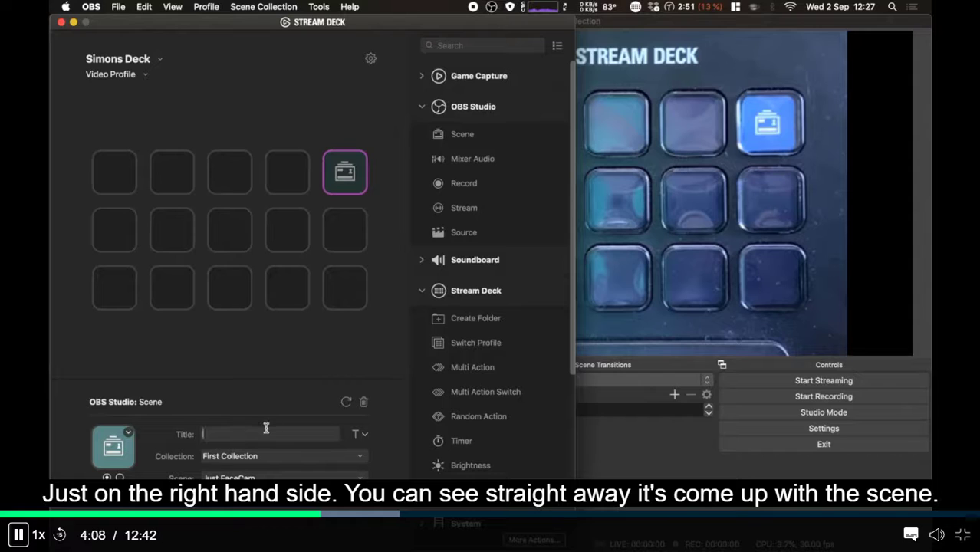
pyautogui.click(268, 456)
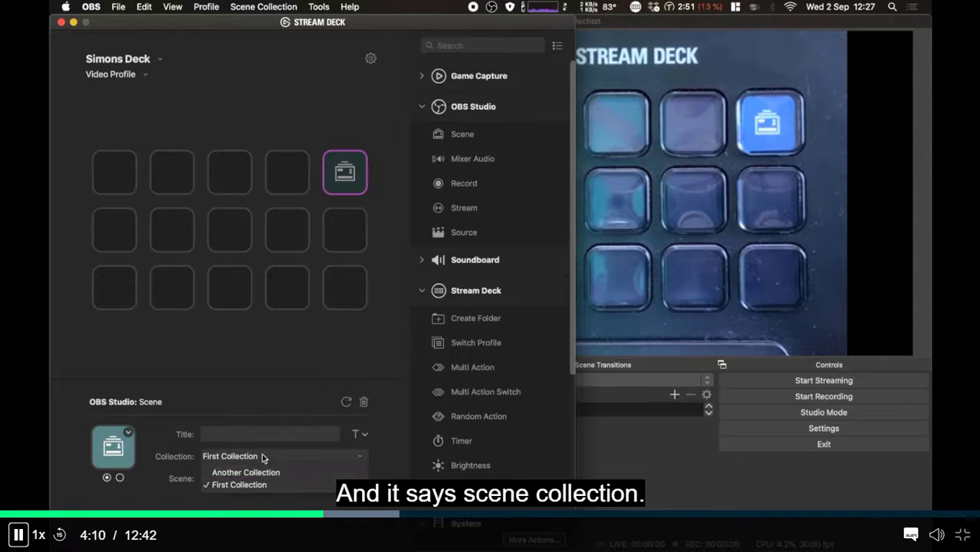
pyautogui.click(310, 445)
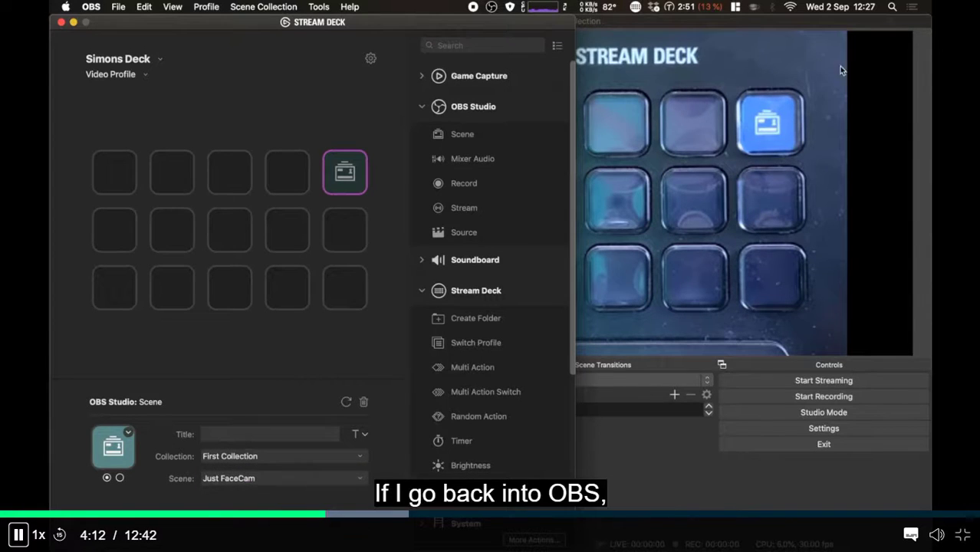
# - Check the scene collections available in OBS Studio, then return to Stream Deck
pyautogui.click(838, 20)
pyautogui.click(263, 4)
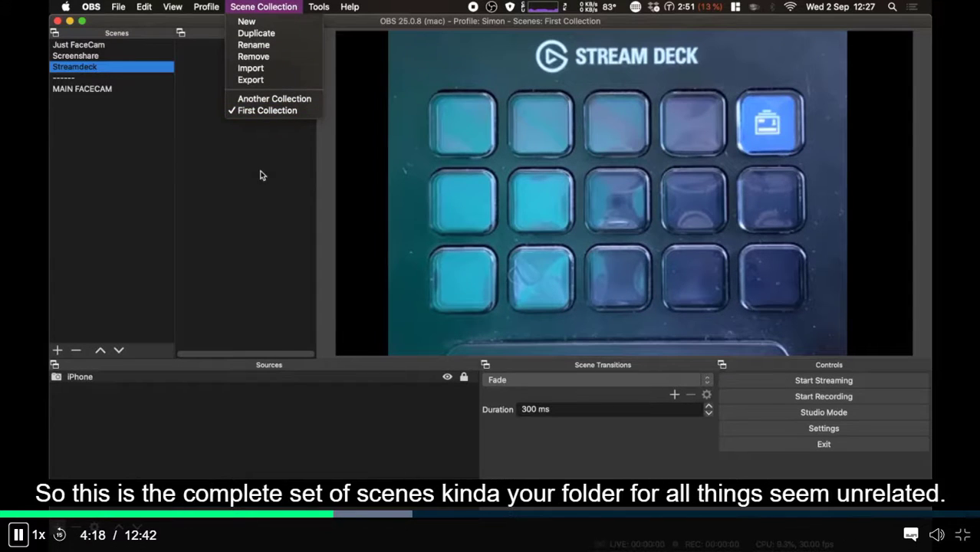
pyautogui.click(262, 201)
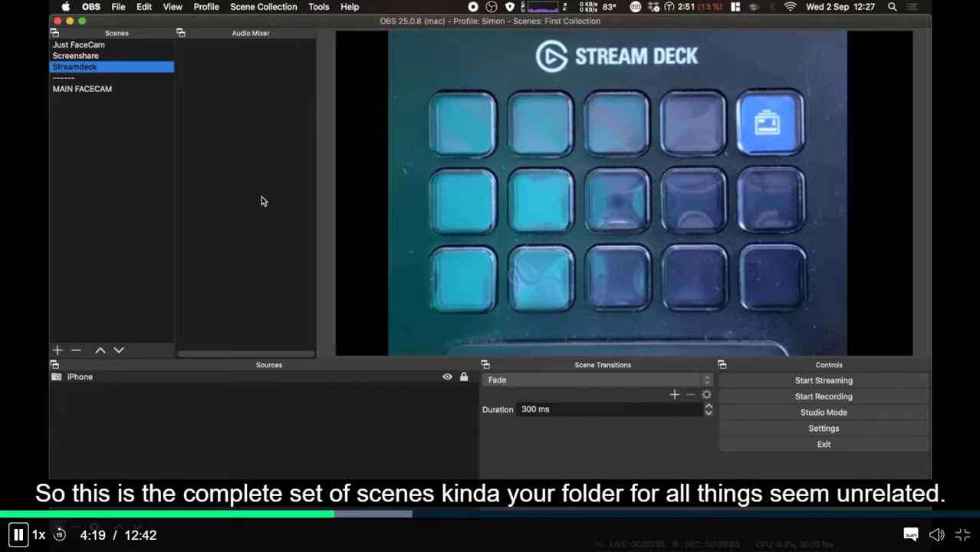
pyautogui.click(635, 7)
# - Set the first scene key's scene to Just FaceCam
pyautogui.click(645, 32)
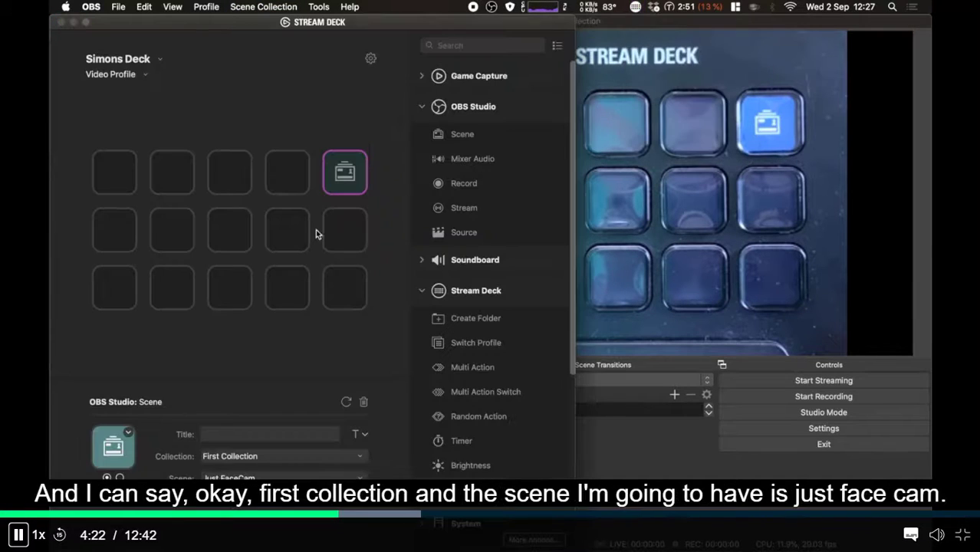
pyautogui.click(230, 477)
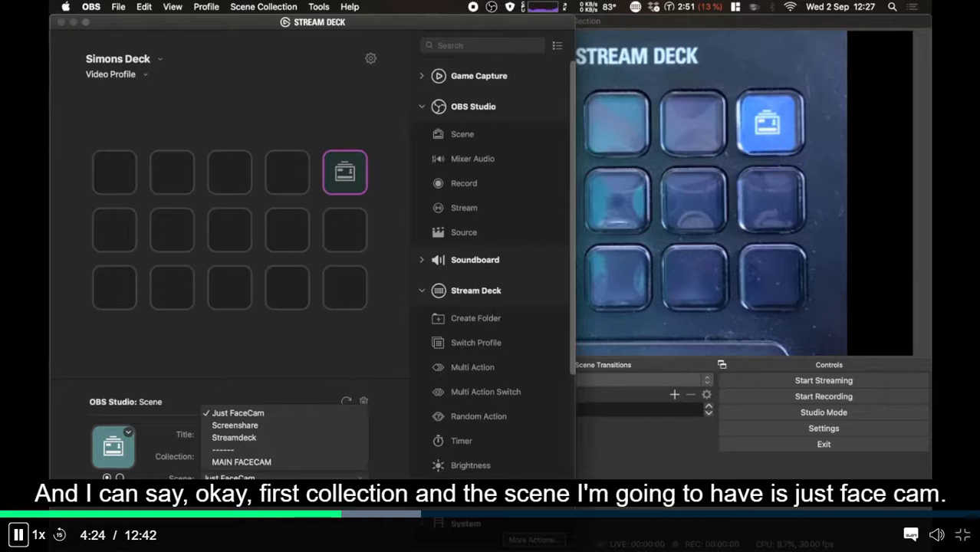
pyautogui.click(256, 414)
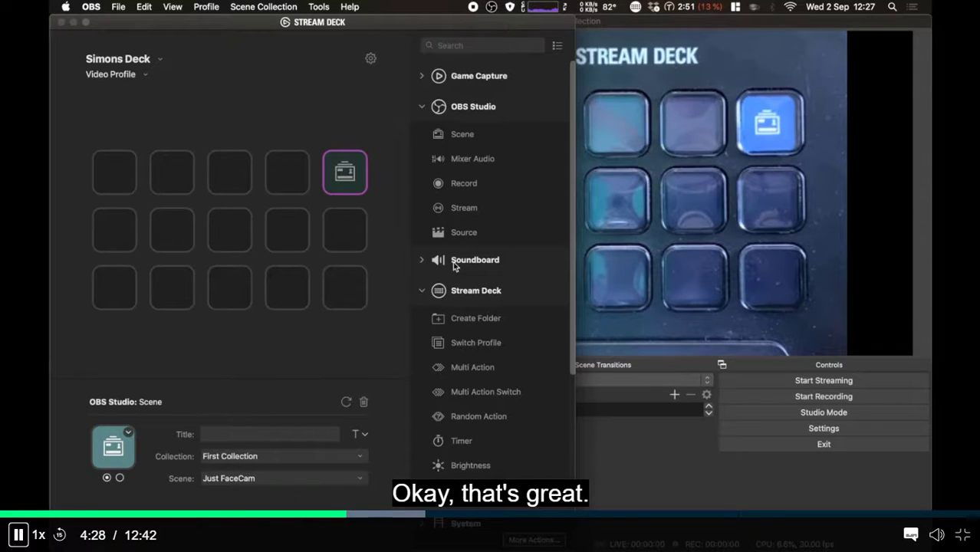
# - Add scene keys below it for the Screenshare and Streamdeck scenes
pyautogui.moveTo(461, 138); pyautogui.dragTo(358, 234)
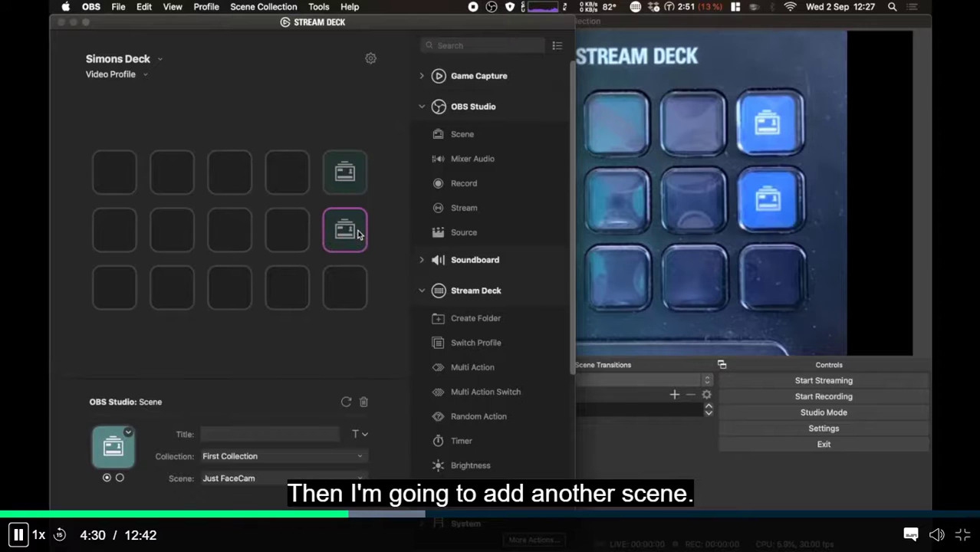
pyautogui.click(268, 475)
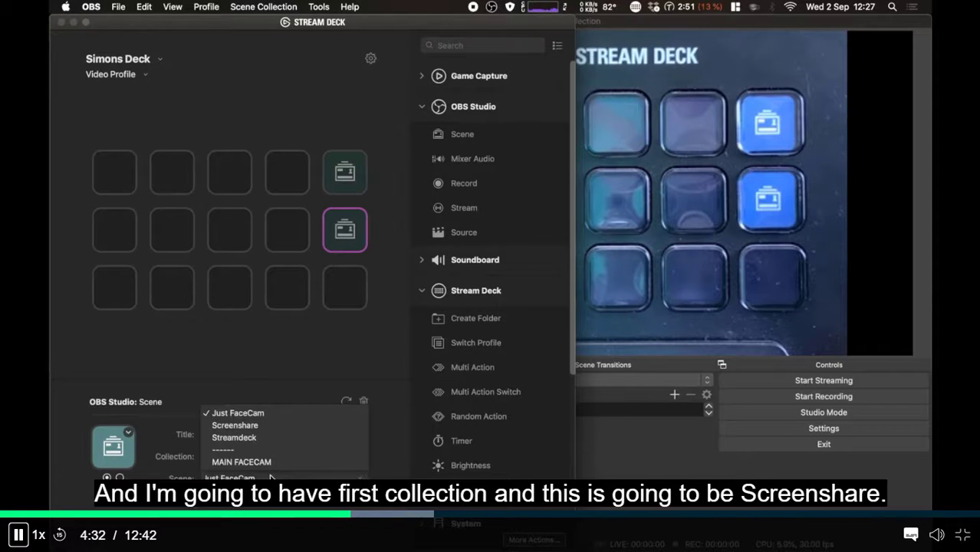
pyautogui.click(261, 426)
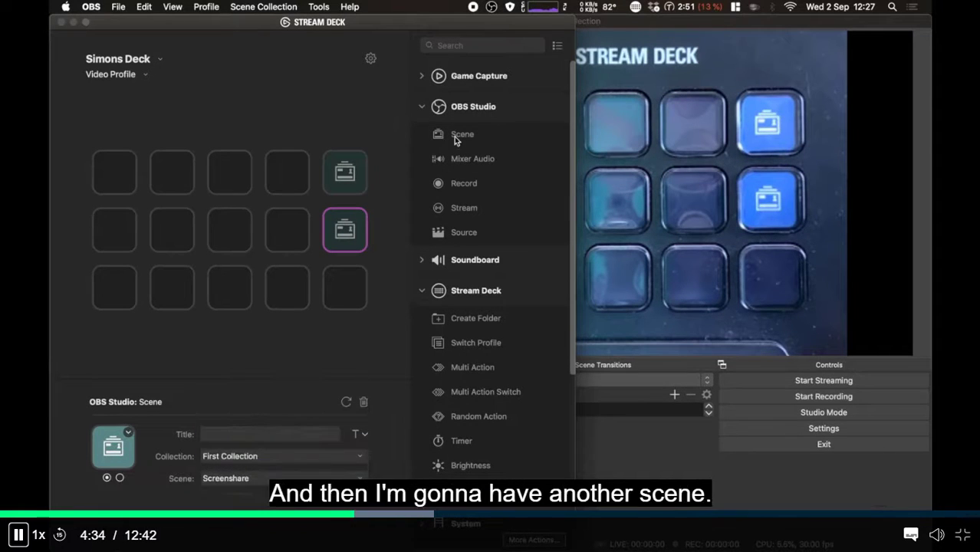
pyautogui.moveTo(454, 136); pyautogui.dragTo(345, 290)
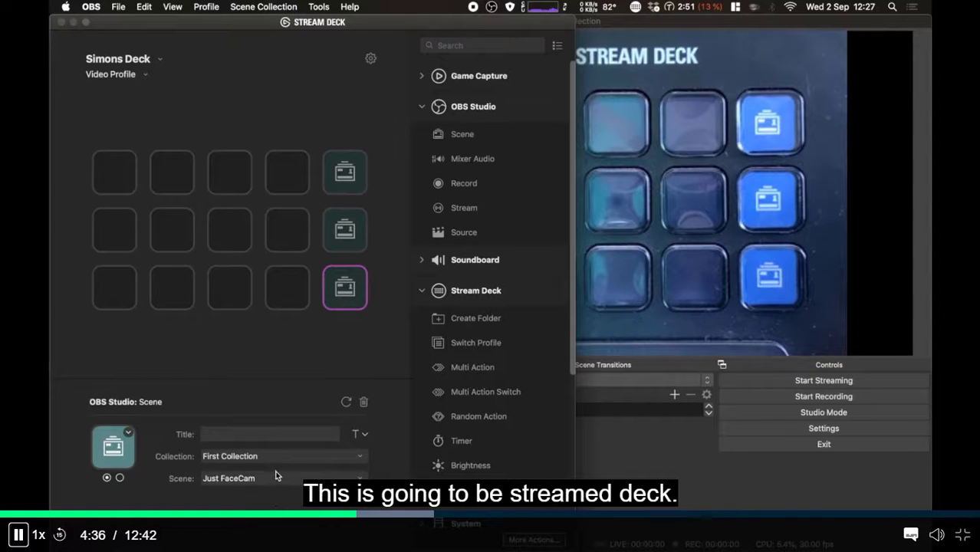
pyautogui.click(271, 472)
pyautogui.click(262, 438)
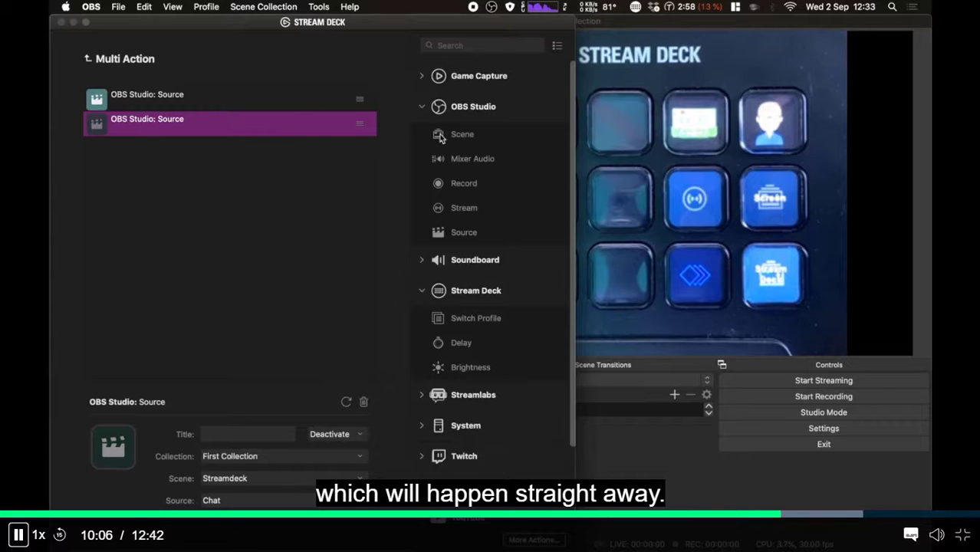
# - Add a 10000 ms delay step between the two Chat source toggles
pyautogui.moveTo(474, 342); pyautogui.dragTo(282, 117)
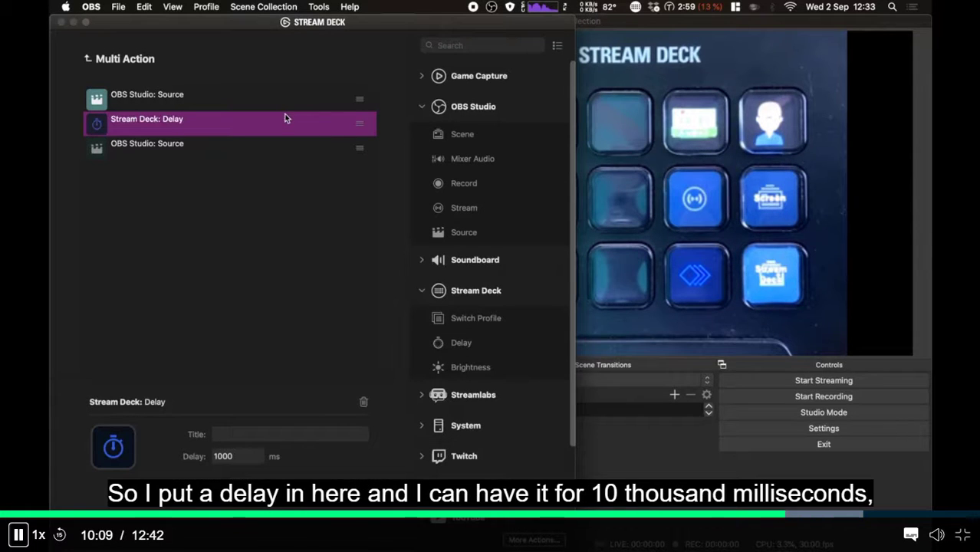
pyautogui.click(251, 436)
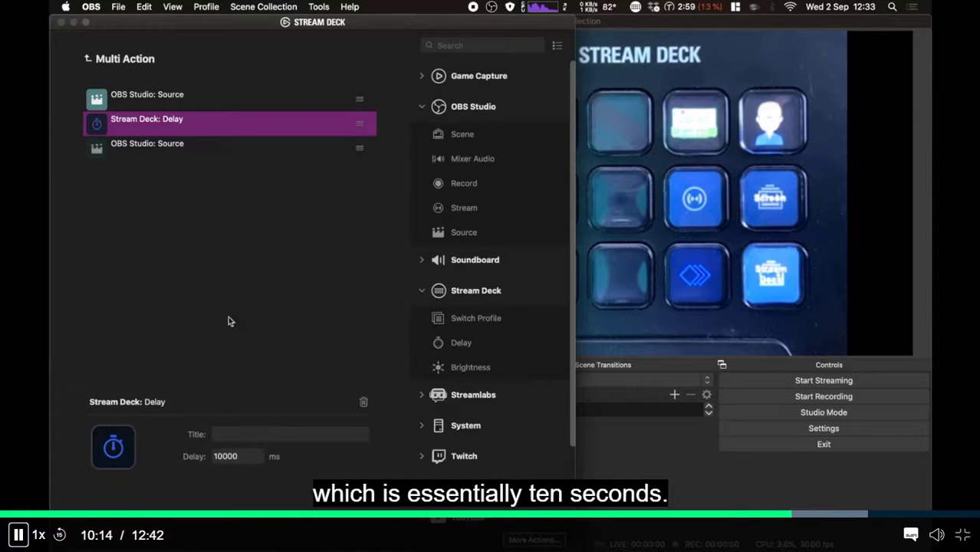
pyautogui.click(90, 60)
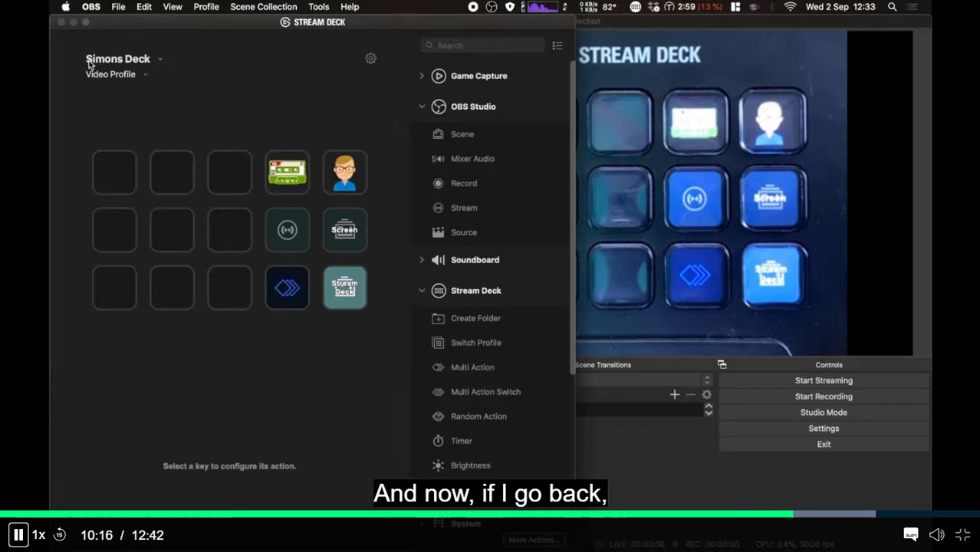
# - Give the Multi Action key the Icon - Chat.png image from Downloads
pyautogui.click(281, 303)
pyautogui.click(237, 529)
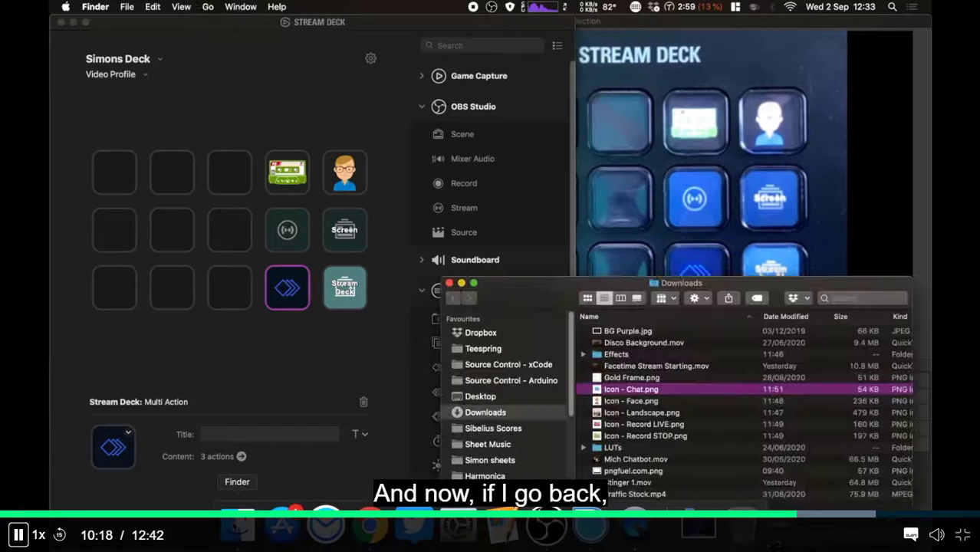
pyautogui.moveTo(644, 394); pyautogui.dragTo(112, 458)
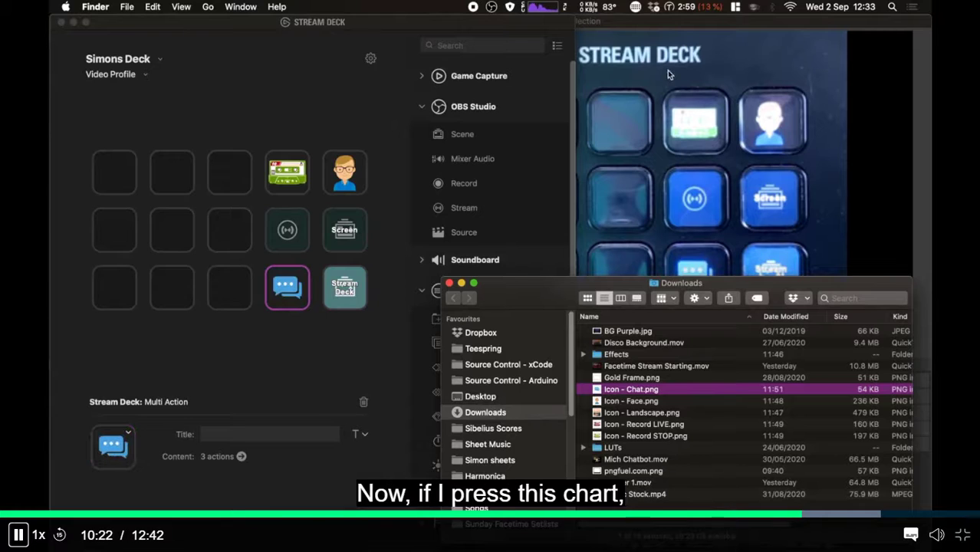
pyautogui.click(690, 25)
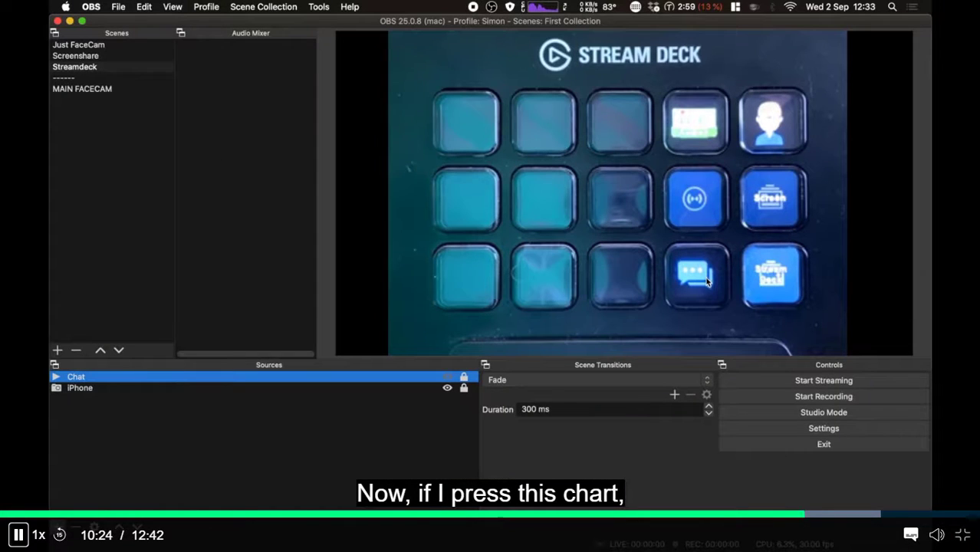